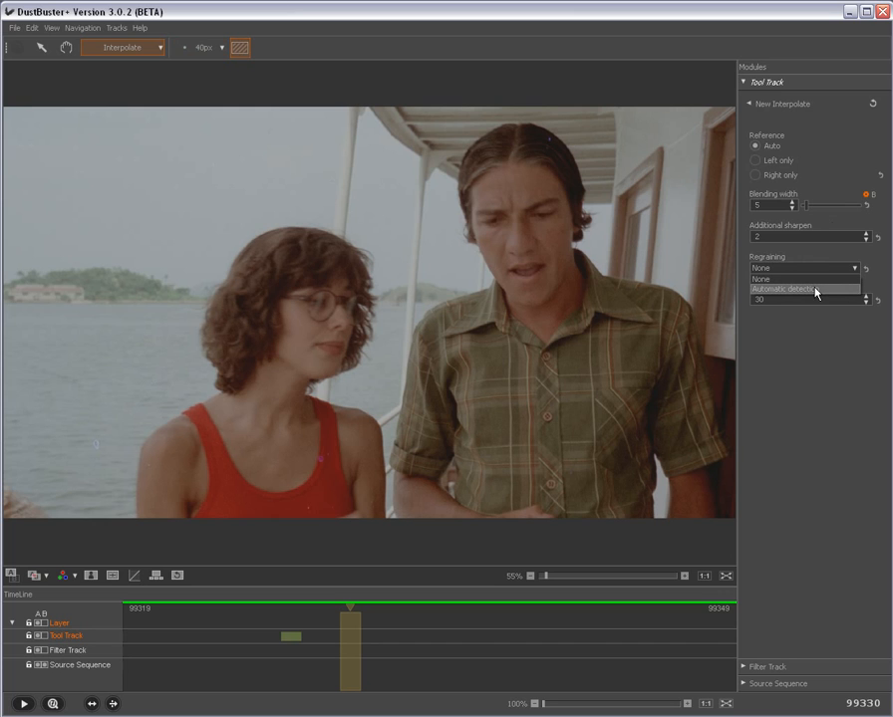
# Step: Set the Interpolate tool's regraining to Automatic detection
pyautogui.click(816, 289)
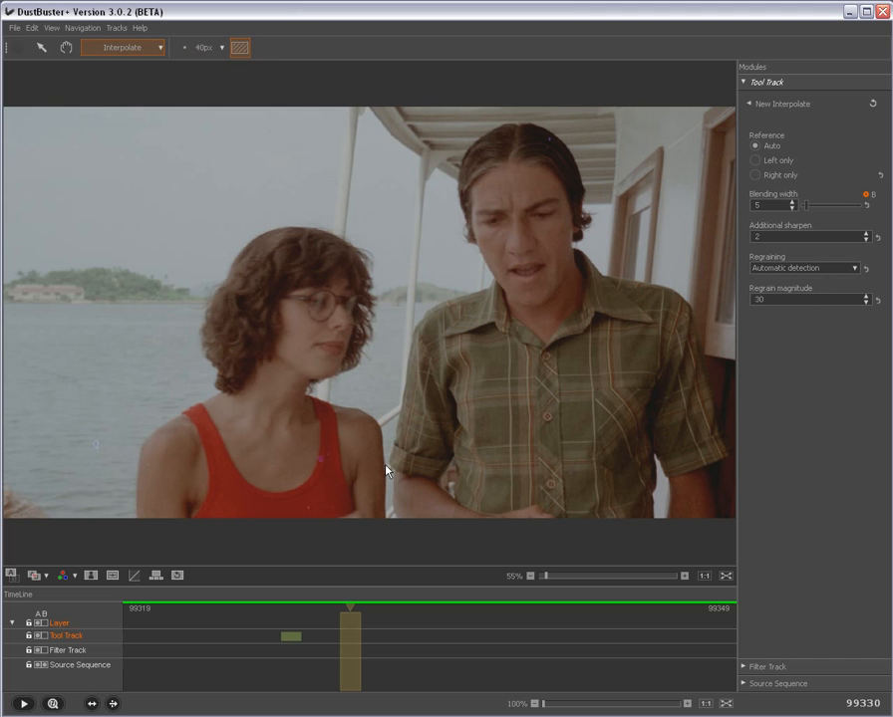
# Step: Repair the magenta spot on the woman's red strap with an Interpolate area selection and view the repaired image without the mask overlay
pyautogui.scroll(5, 324, 482)
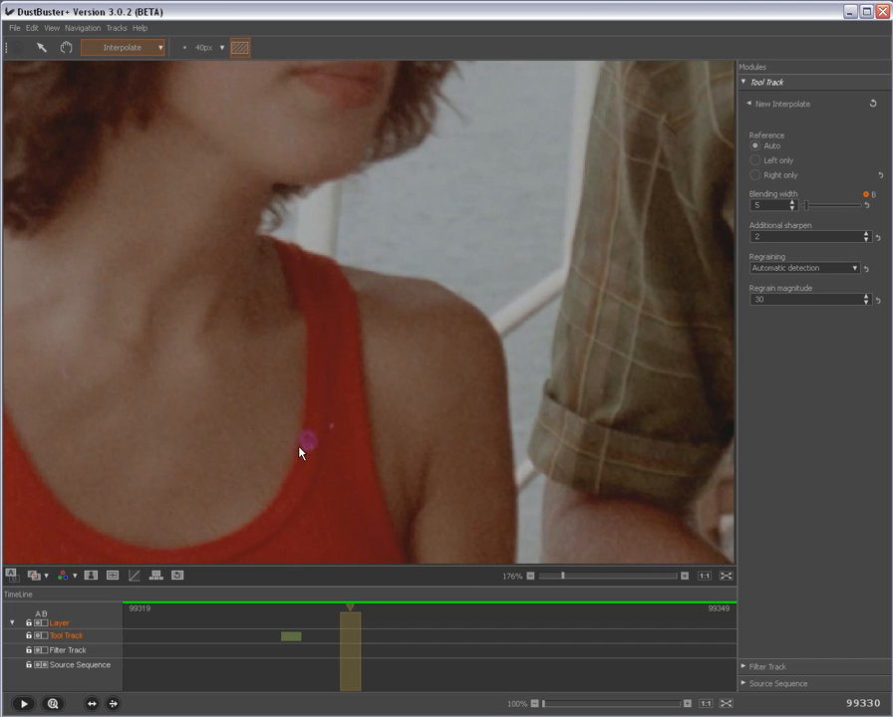
pyautogui.moveTo(251, 396); pyautogui.dragTo(412, 488)
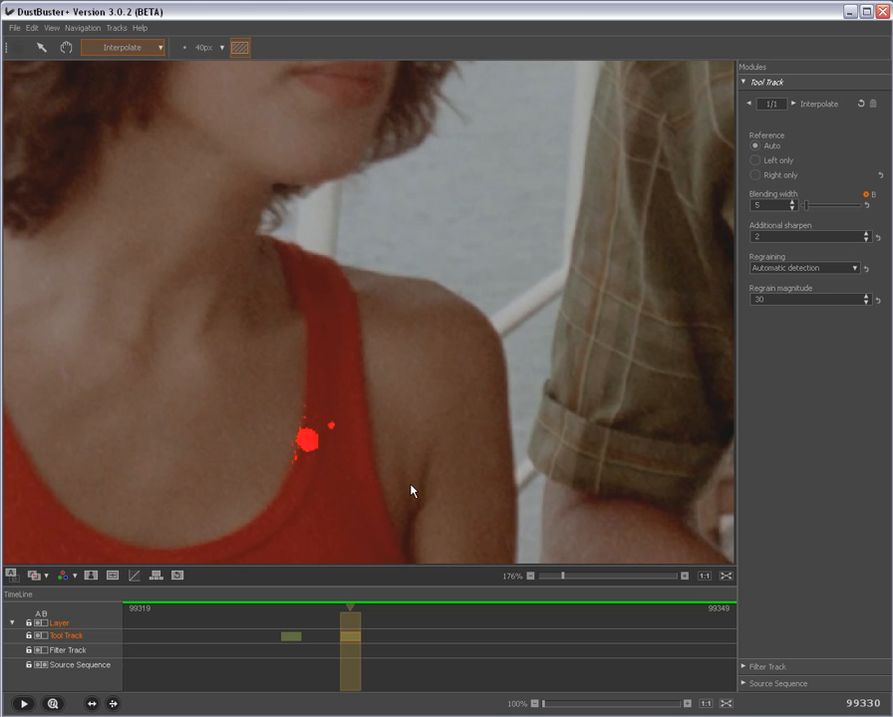
pyautogui.press('a')
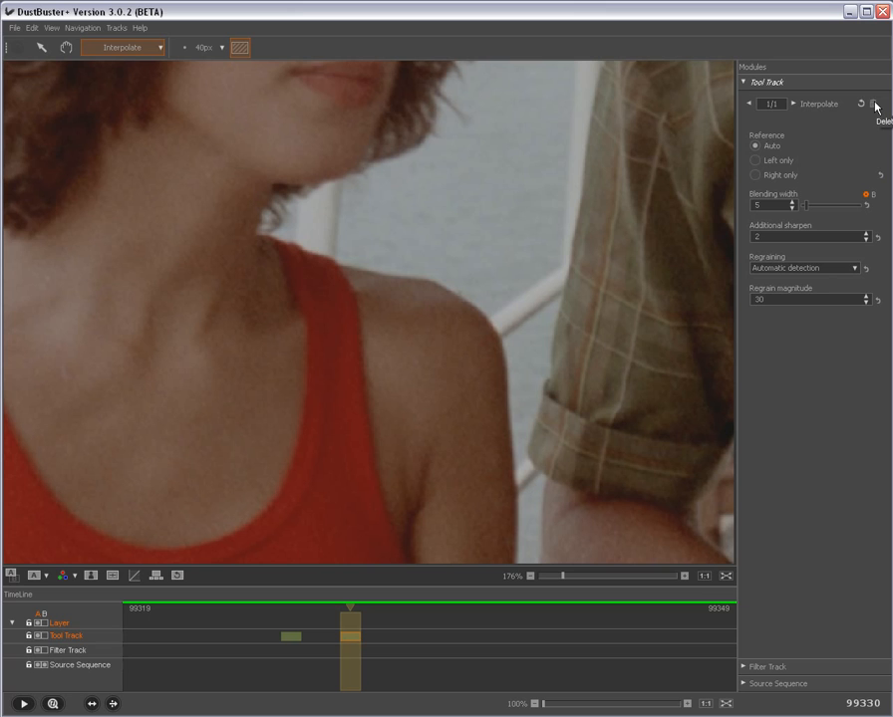
# Step: Undo the area-based Interpolate repair on the red strap
pyautogui.click(33, 29)
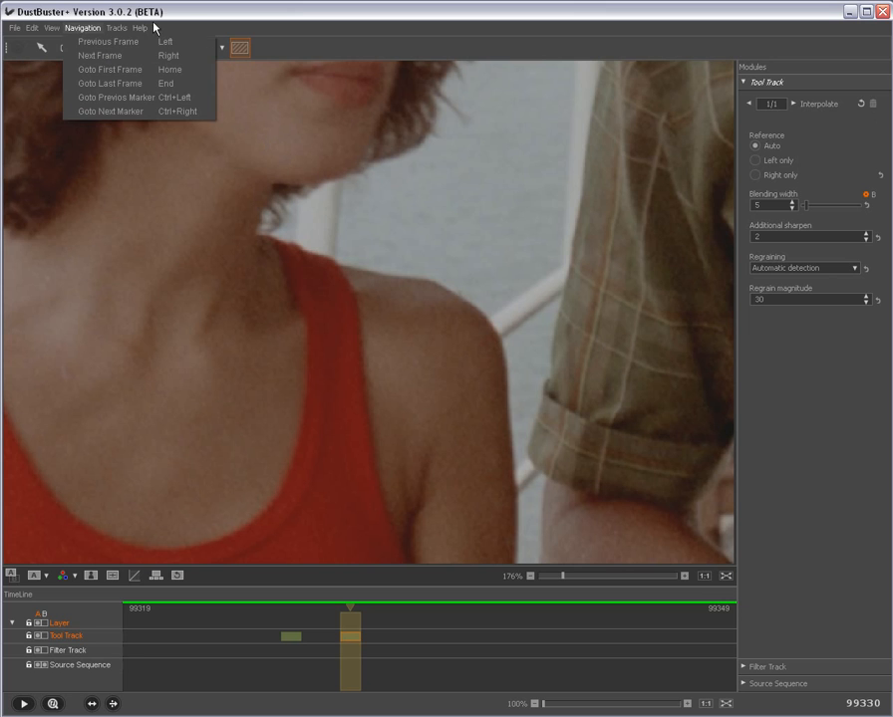
pyautogui.click(211, 17)
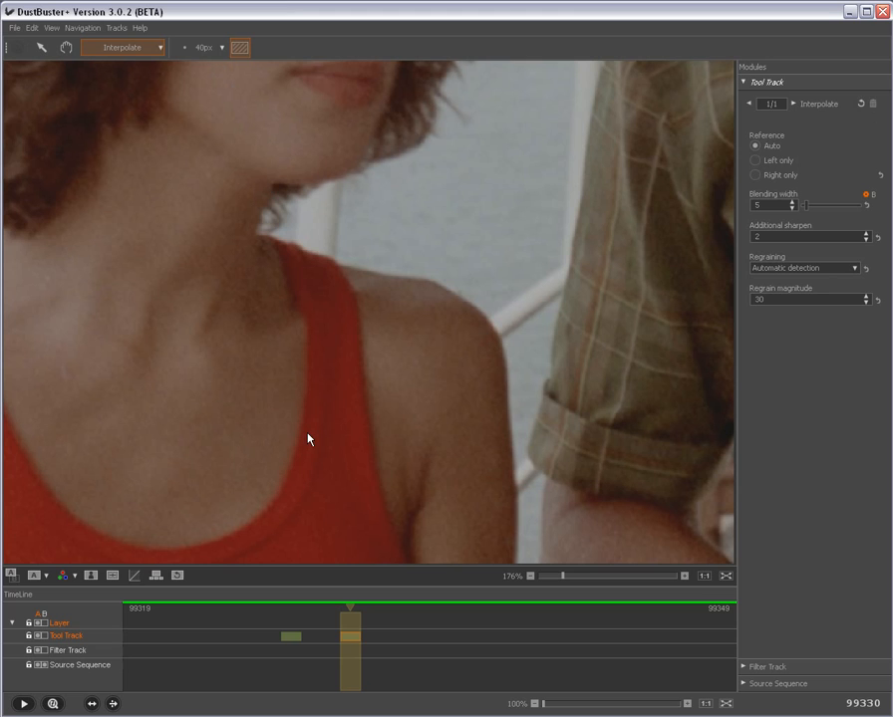
pyautogui.hotkey('ctrl', 'z')
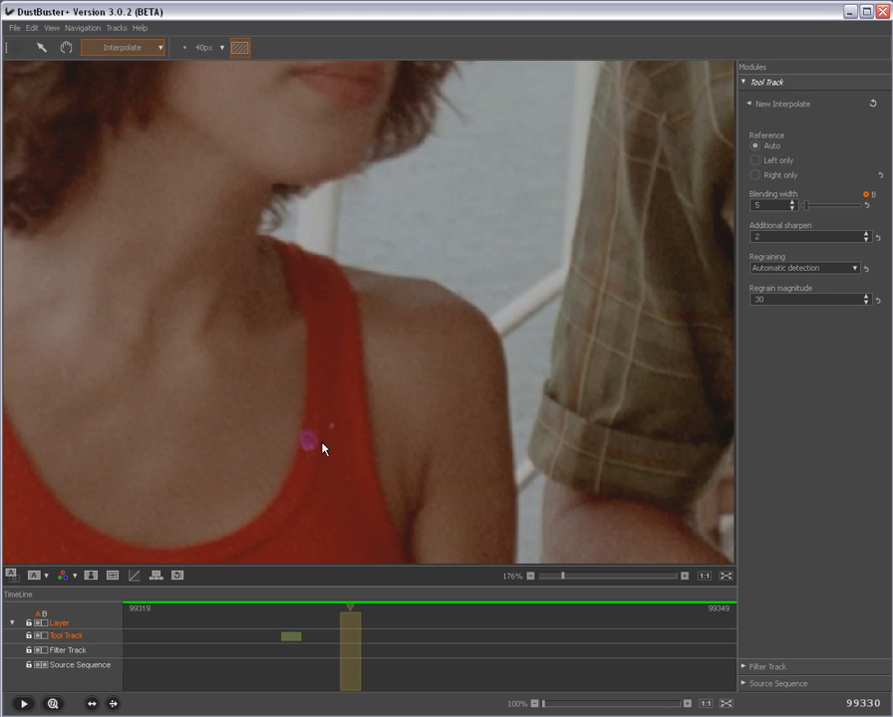
# Step: Switch the Interpolate tool to its 40 px brush and paint over the magenta spot on the red strap
pyautogui.click(202, 48)
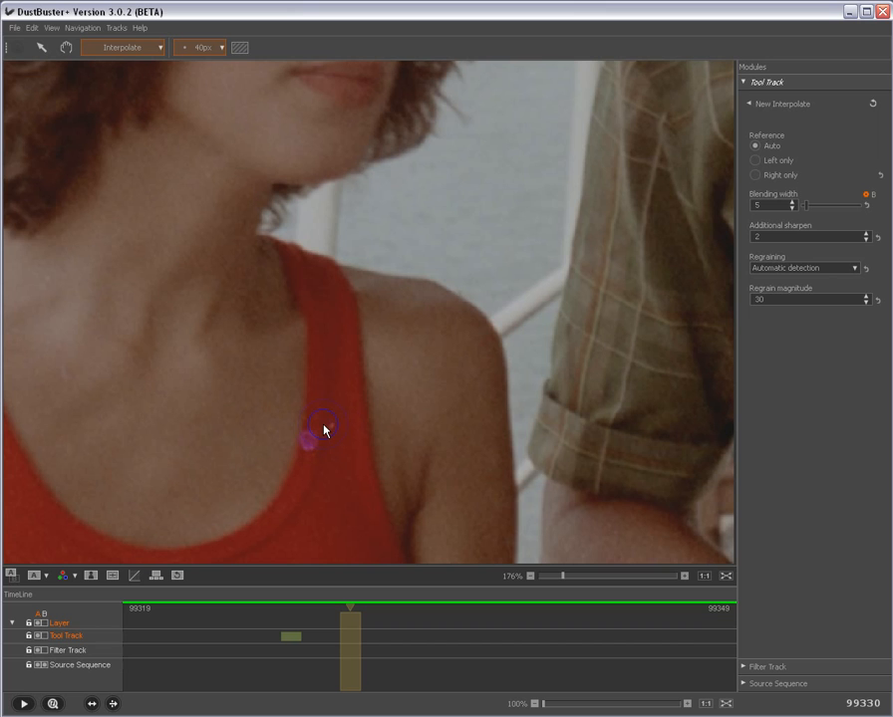
pyautogui.click(223, 48)
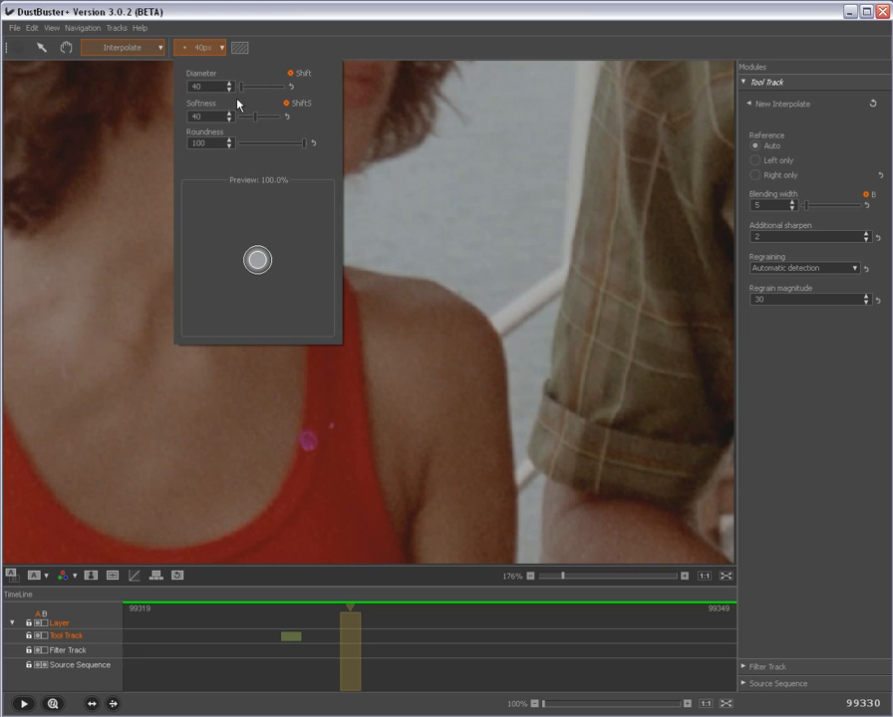
pyautogui.click(223, 48)
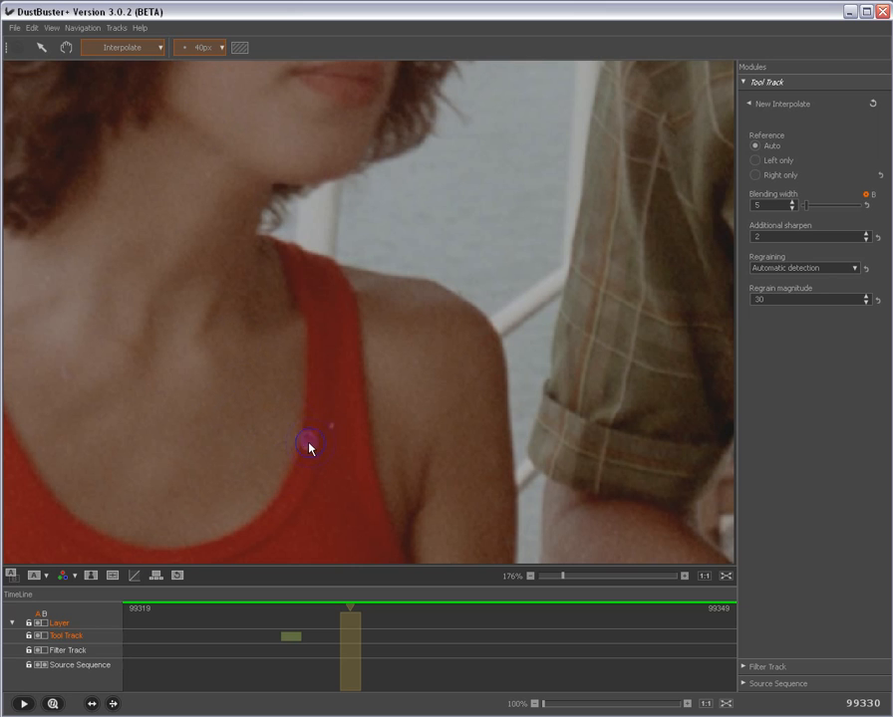
pyautogui.scroll(6, 290, 449)
pyautogui.scroll(-7, 290, 449)
pyautogui.scroll(2, 290, 450)
pyautogui.scroll(-1, 290, 449)
pyautogui.moveTo(285, 445); pyautogui.dragTo(308, 447)
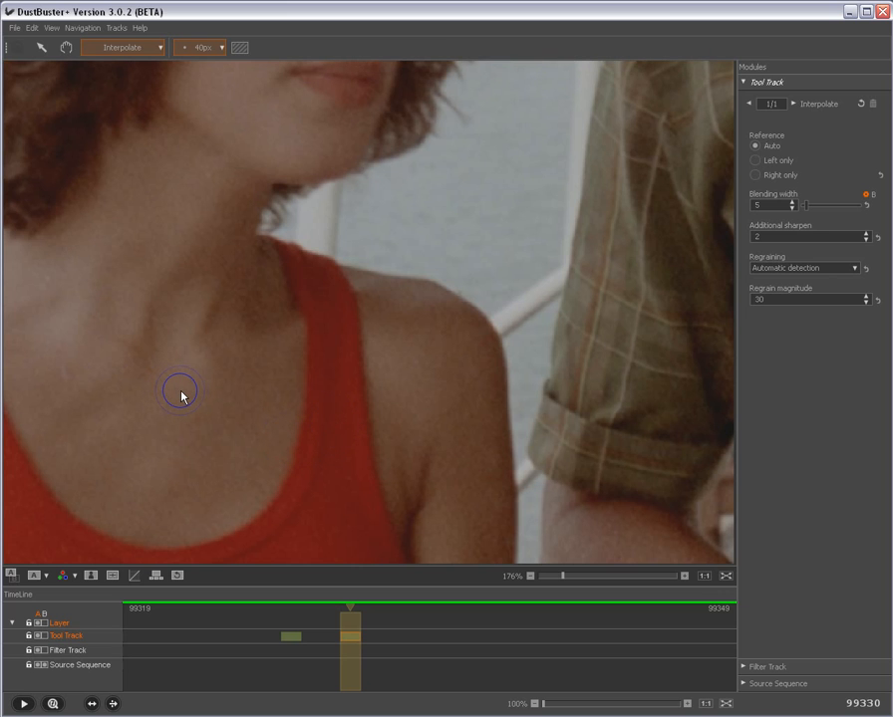
# Step: Interpolate the two small specks on the lower part of the red top with the 40 px brush
pyautogui.scroll(-5, 294, 418)
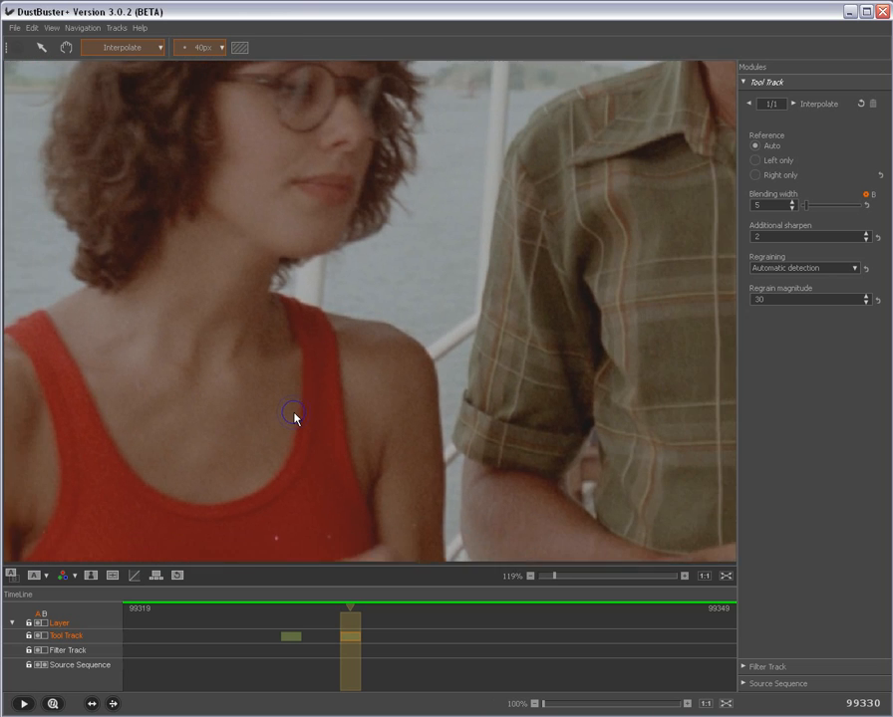
pyautogui.click(278, 515)
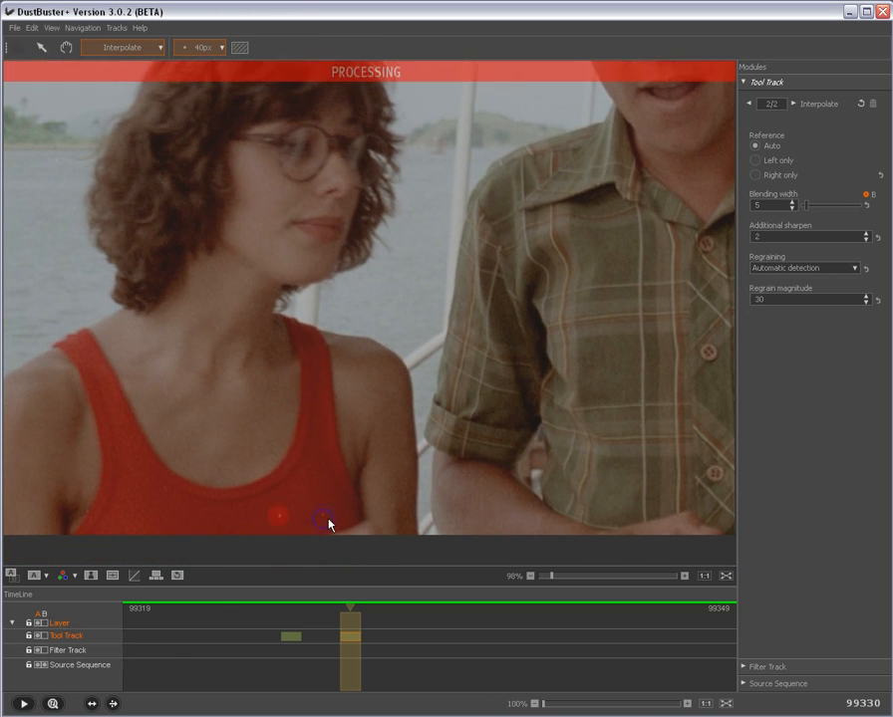
pyautogui.click(327, 515)
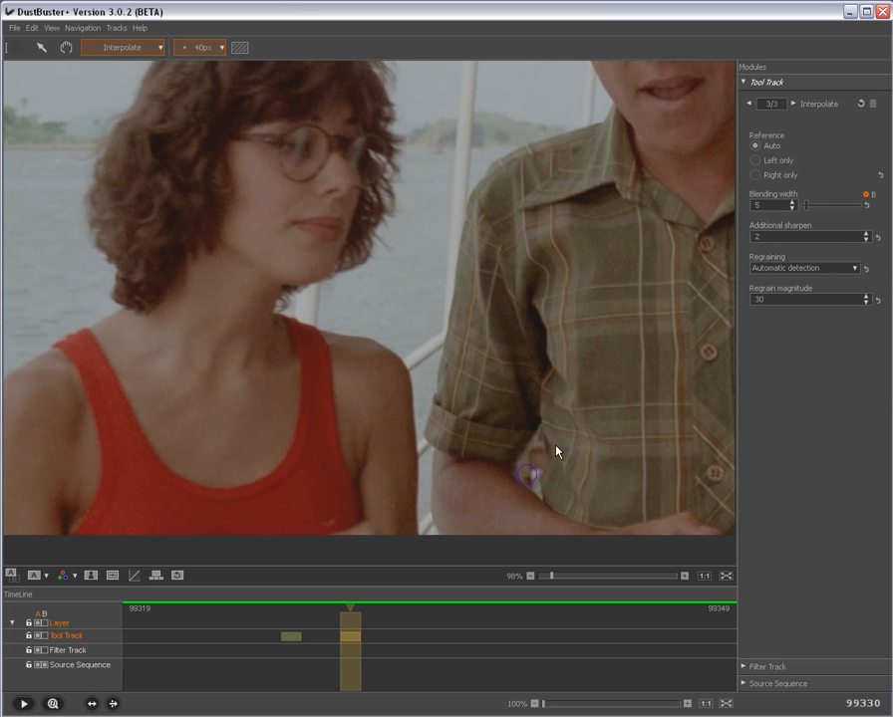
# Step: Delete the last Interpolate repair and redo the right-hand speck on the red top with a 23 px brush
pyautogui.click(874, 103)
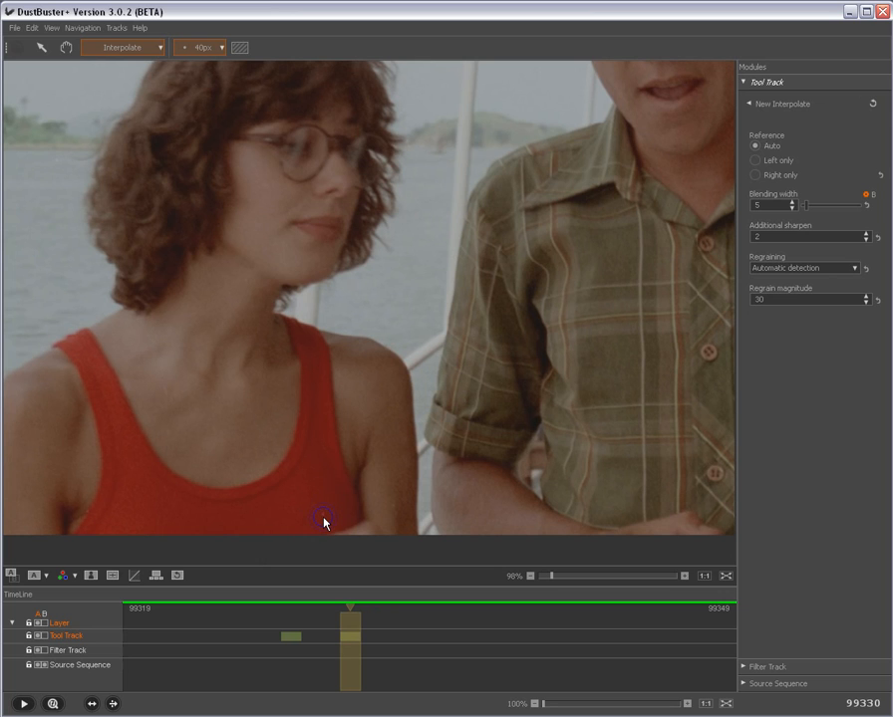
pyautogui.scroll(-3, 323, 518)
pyautogui.click(322, 517)
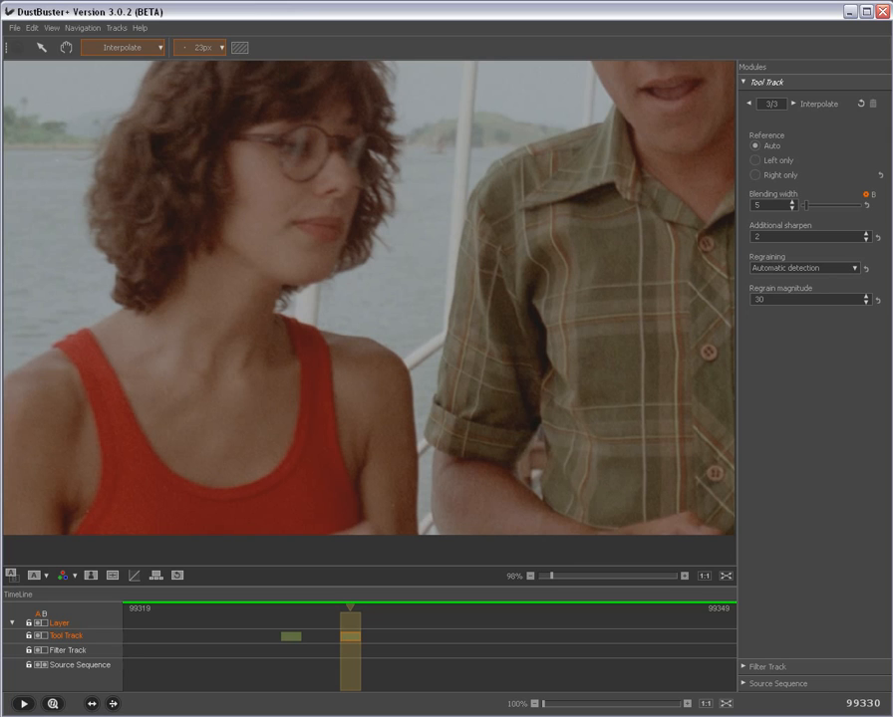
# Step: Go to frame 99332, where white blotches cover the man's shirt
pyautogui.scroll(-3, 458, 432)
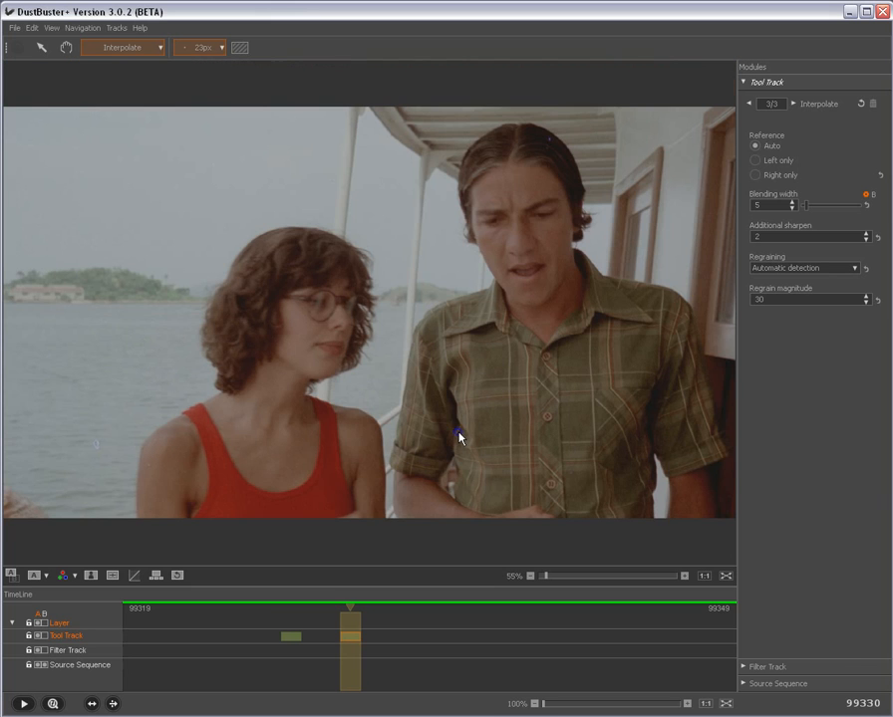
pyautogui.press('Right')
pyautogui.press('Right')
pyautogui.press('Right')
pyautogui.press('Left')
pyautogui.press('Right')
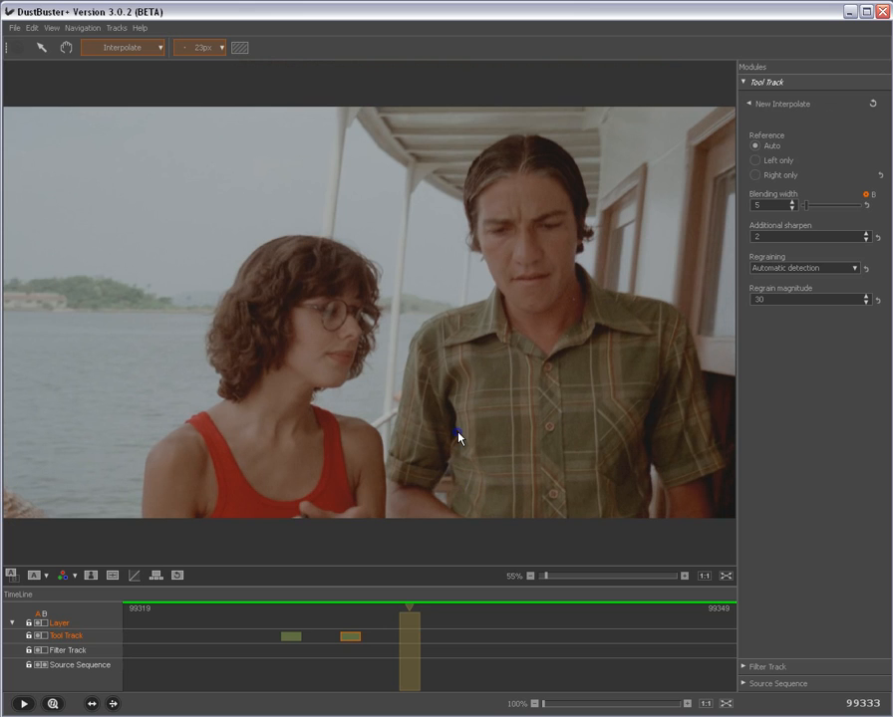
pyautogui.press('Left')
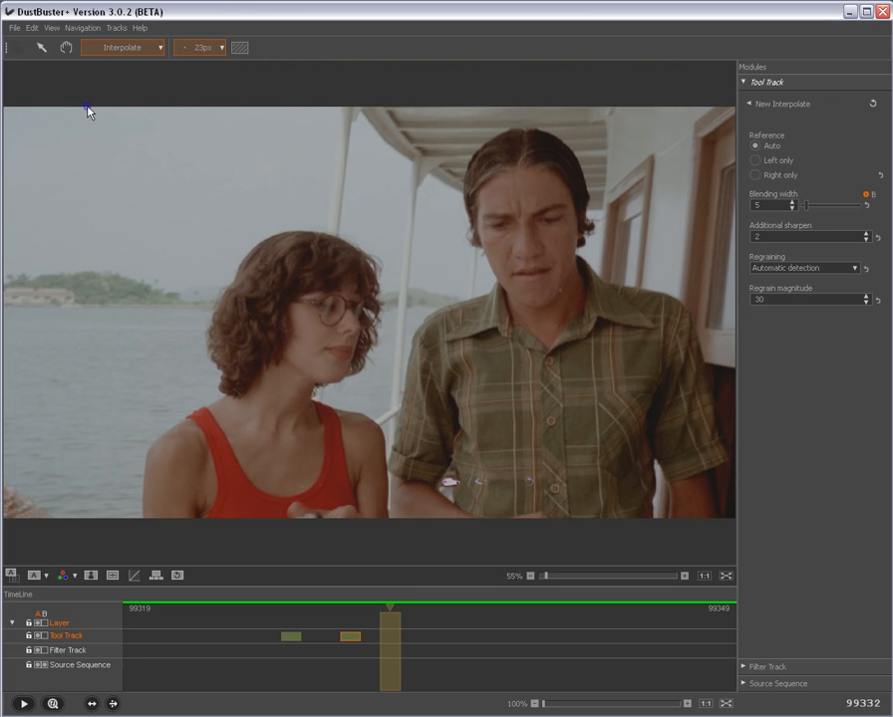
# Step: Switch to the Clone tool and compare the damaged area at the man's elbow and shirt with the next frame
pyautogui.click(160, 50)
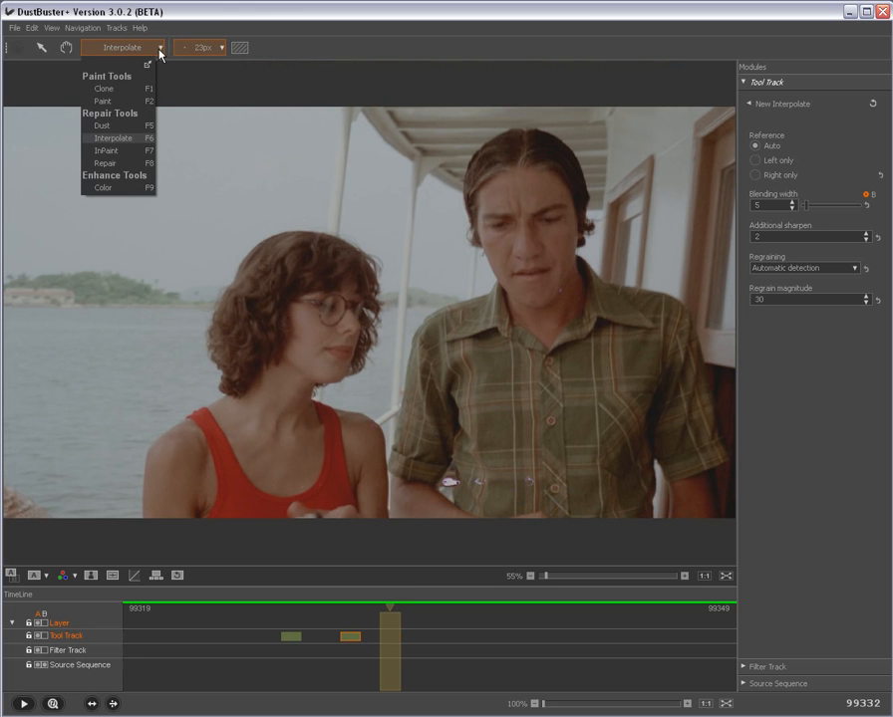
pyautogui.click(111, 93)
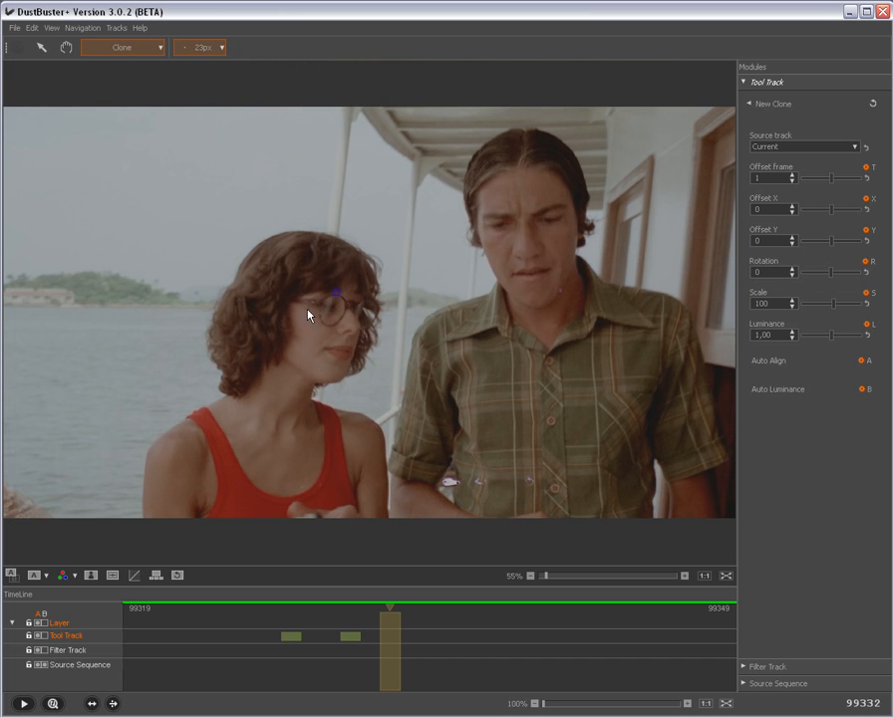
pyautogui.scroll(5, 468, 490)
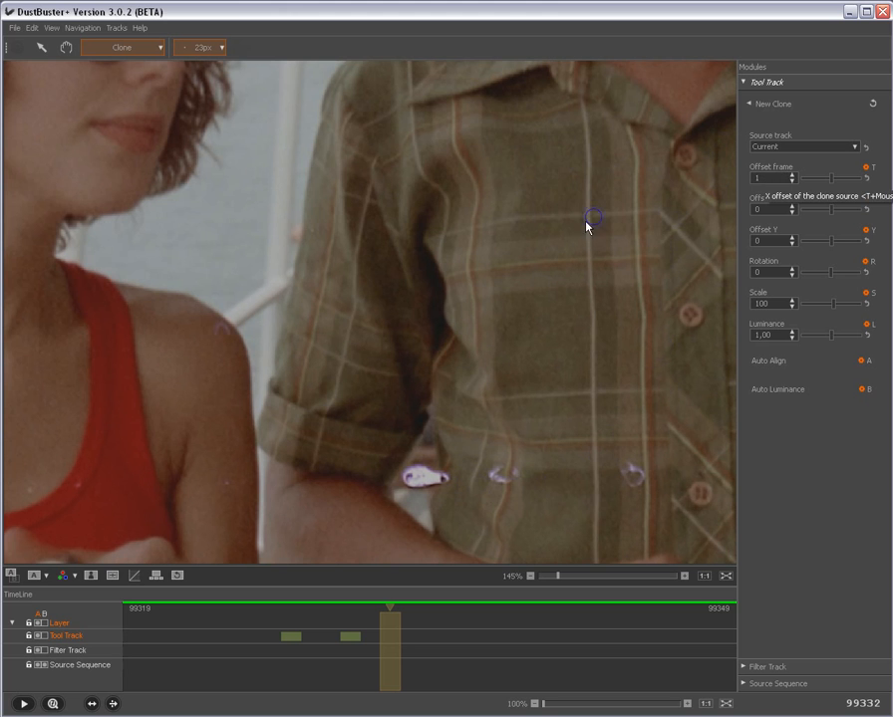
pyautogui.press('Right')
pyautogui.press('Left')
pyautogui.press('Right')
pyautogui.press('Left')
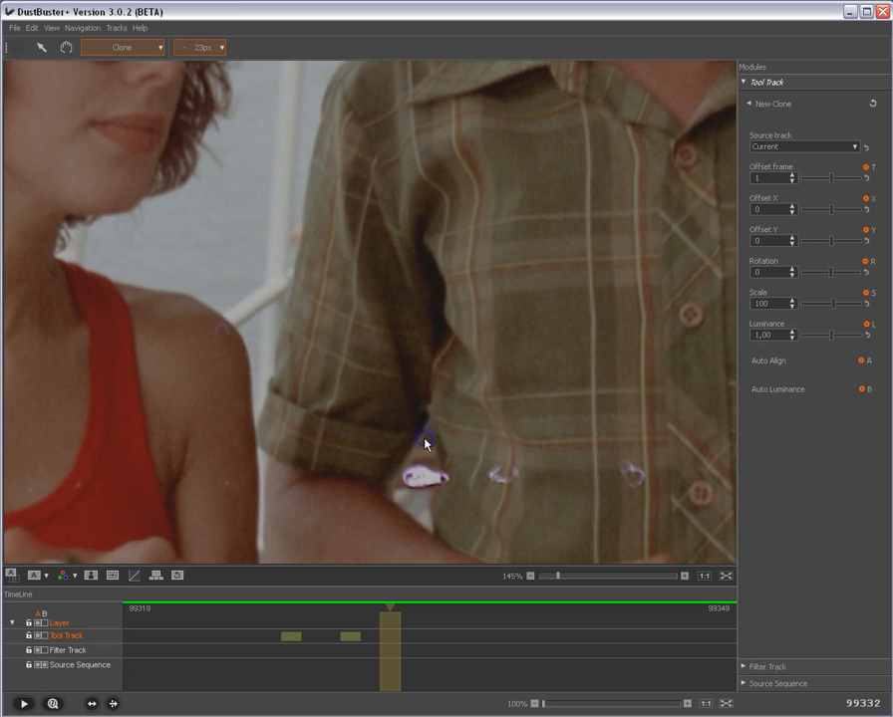
# Step: Clone the white blotch beside the man's elbow from the next frame with a 57 px brush and auto-align the clone source
pyautogui.scroll(3, 417, 479)
pyautogui.scroll(2, 417, 478)
pyautogui.scroll(-5, 418, 482)
pyautogui.click(407, 478)
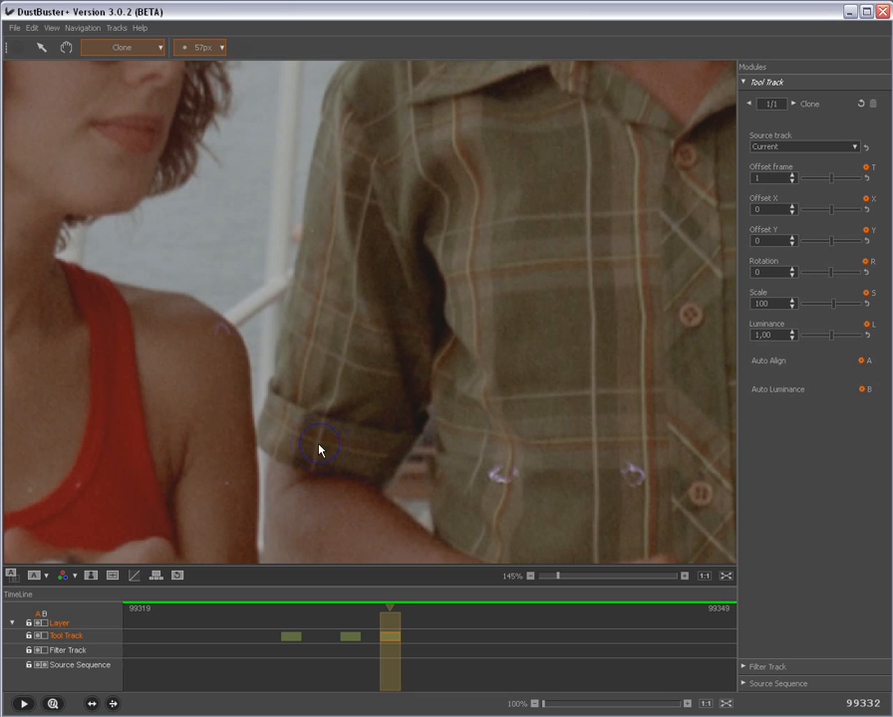
pyautogui.press('a')
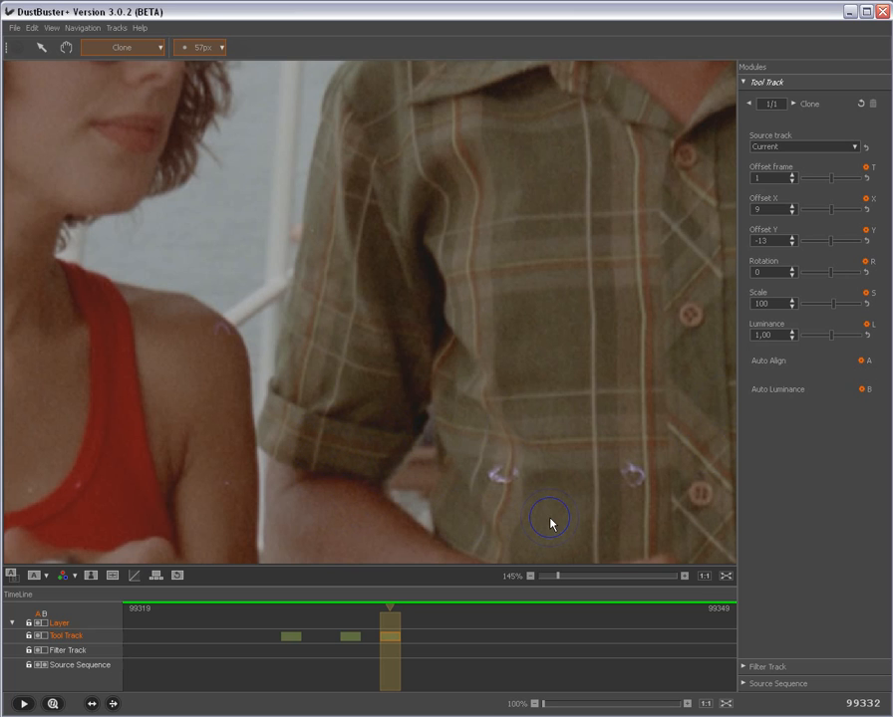
# Step: Examine the cloned repair at the man's elbow against the neighbouring frames and in the full image
pyautogui.press('Left')
pyautogui.press('Right')
pyautogui.press('Right')
pyautogui.press('Left')
pyautogui.scroll(-1, 571, 492)
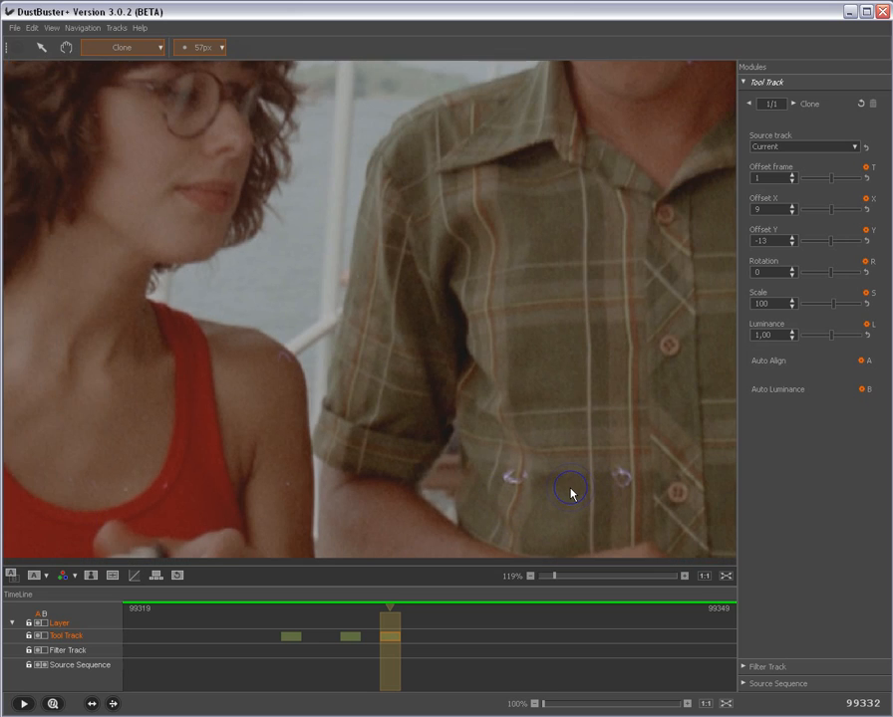
pyautogui.scroll(-1, 571, 492)
pyautogui.scroll(-1, 571, 492)
pyautogui.scroll(-1, 571, 492)
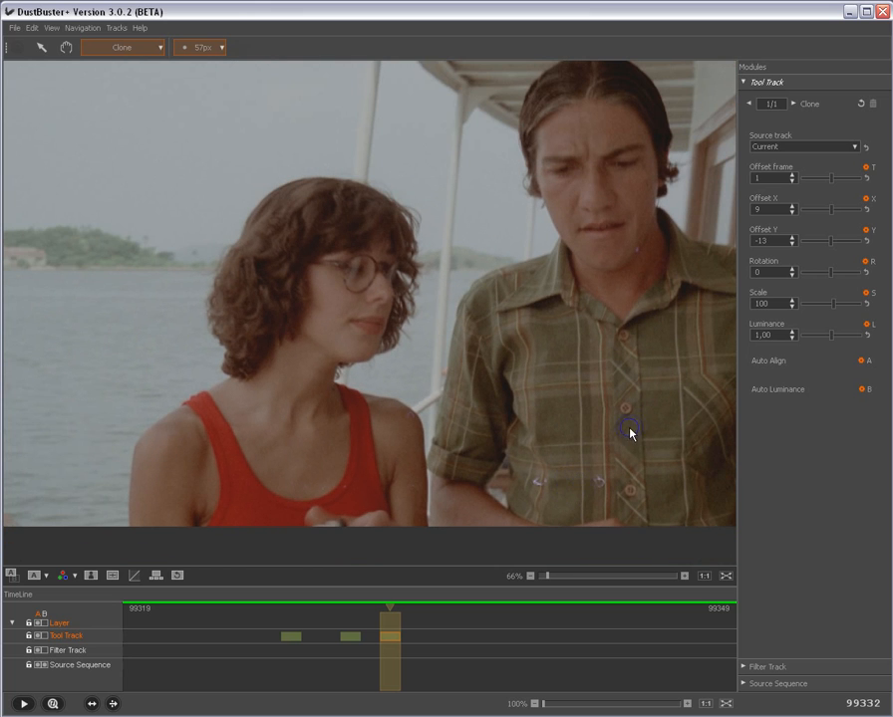
pyautogui.scroll(-1, 630, 431)
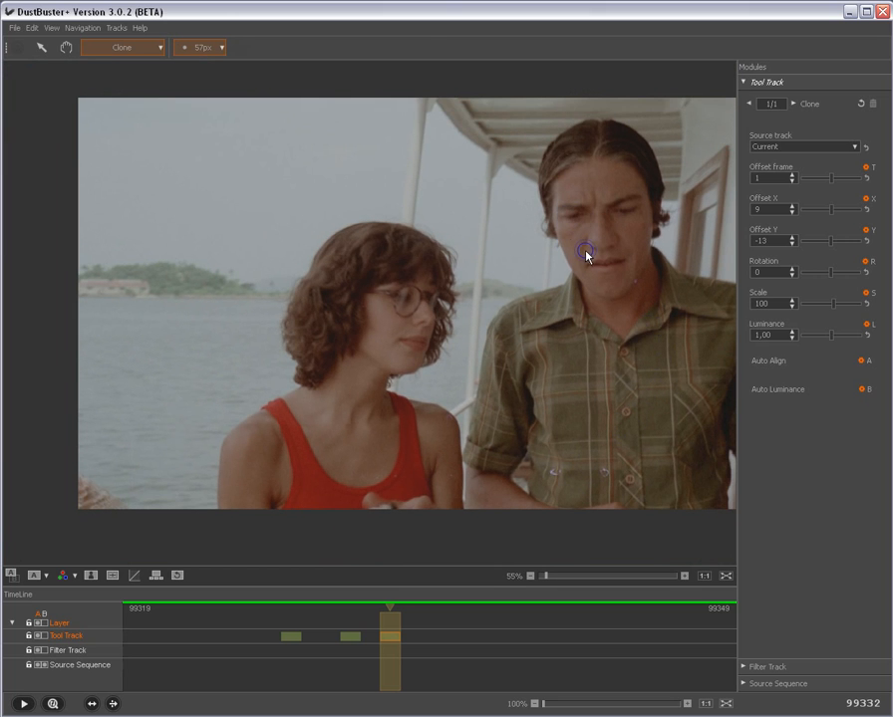
# Step: Enlarge the Clone brush to 290 px and paint a clone area over the man's head
pyautogui.scroll(10, 588, 253)
pyautogui.scroll(-3, 592, 256)
pyautogui.moveTo(634, 200)
pyautogui.mouseDown()
pyautogui.moveTo(630, 229)
pyautogui.moveTo(642, 255)
pyautogui.moveTo(643, 225)
pyautogui.moveTo(626, 175)
pyautogui.mouseUp()
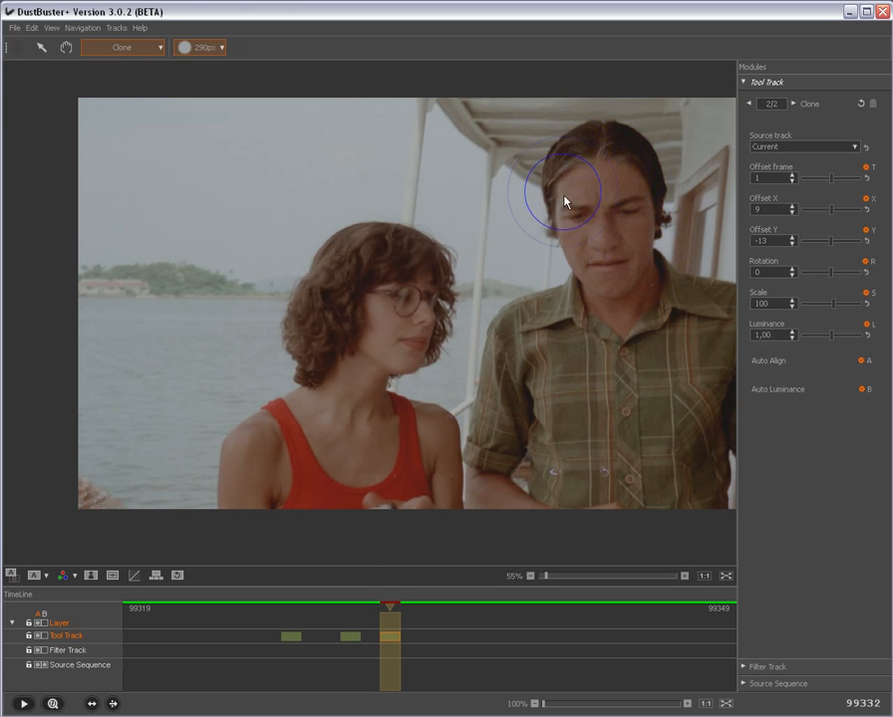
pyautogui.moveTo(642, 282)
pyautogui.mouseDown()
pyautogui.moveTo(615, 197)
pyautogui.moveTo(619, 160)
pyautogui.moveTo(650, 250)
pyautogui.moveTo(599, 181)
pyautogui.moveTo(614, 151)
pyautogui.moveTo(590, 195)
pyautogui.moveTo(606, 245)
pyautogui.mouseUp()
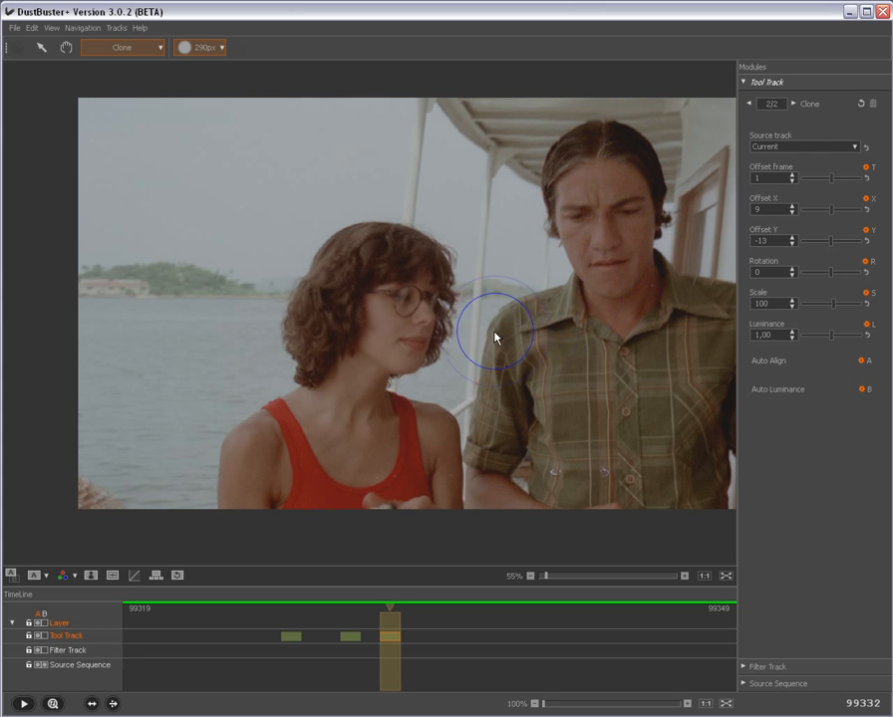
# Step: Shift the clone source onto the woman's head, with Offset X 548 and Offset Y -242
pyautogui.moveTo(489, 330)
pyautogui.mouseDown()
pyautogui.moveTo(556, 301)
pyautogui.moveTo(695, 289)
pyautogui.moveTo(746, 262)
pyautogui.moveTo(691, 269)
pyautogui.moveTo(695, 246)
pyautogui.mouseUp()
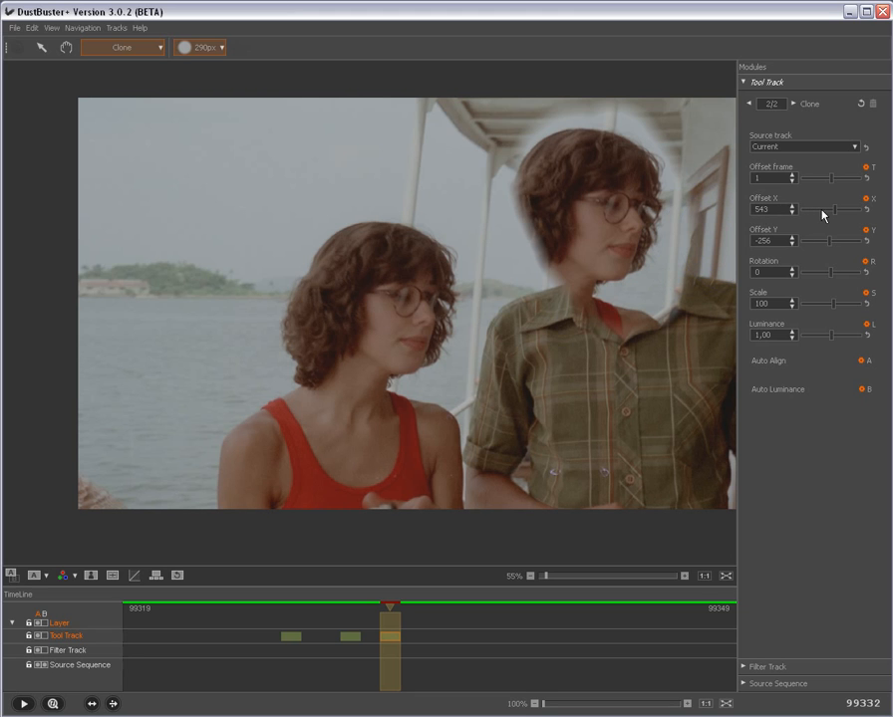
pyautogui.click(833, 211)
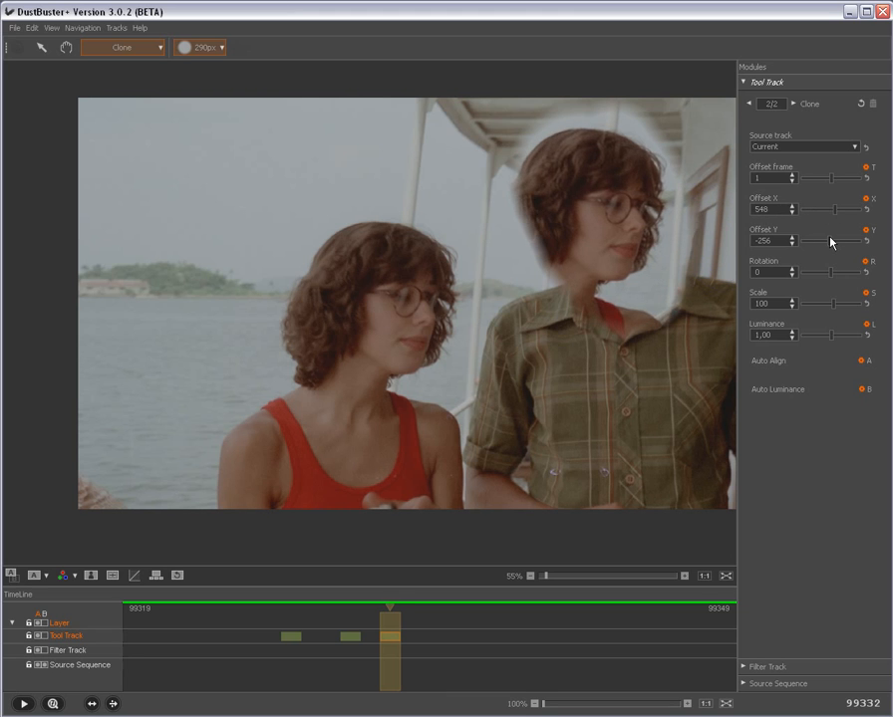
pyautogui.click(832, 241)
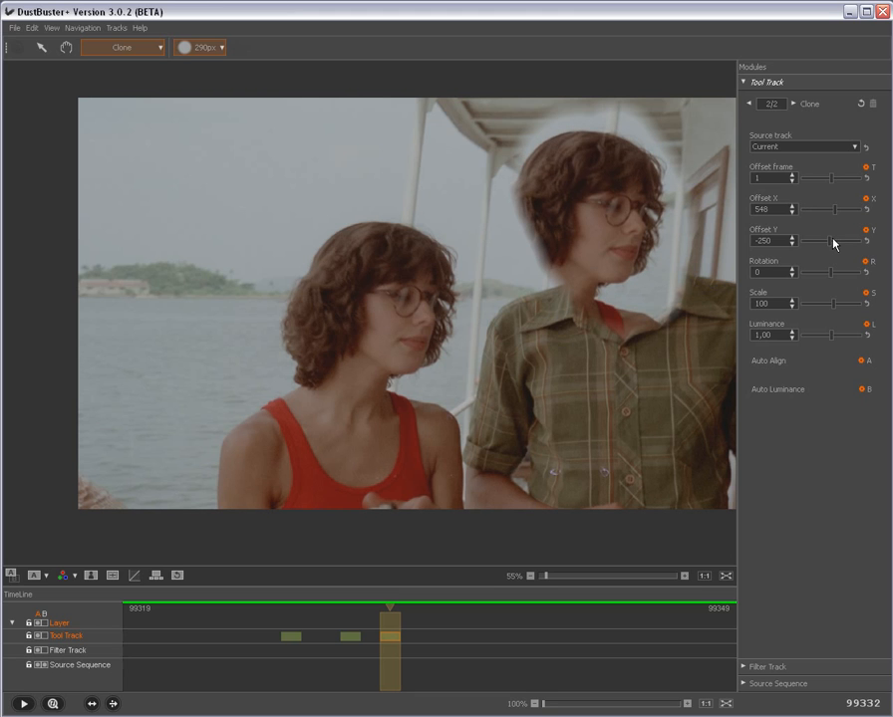
pyautogui.click(832, 241)
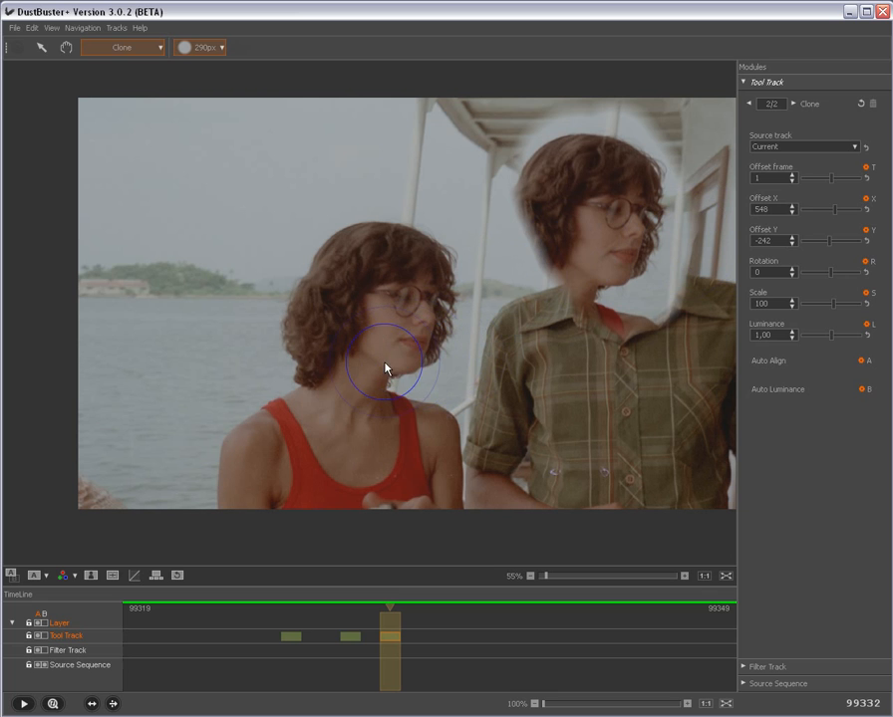
# Step: Shift the clone source onto the man's plaid shirt, with Offset X -50 and Offset Y -507
pyautogui.keyDown('alt'); pyautogui.click(625, 414); pyautogui.keyUp('alt')
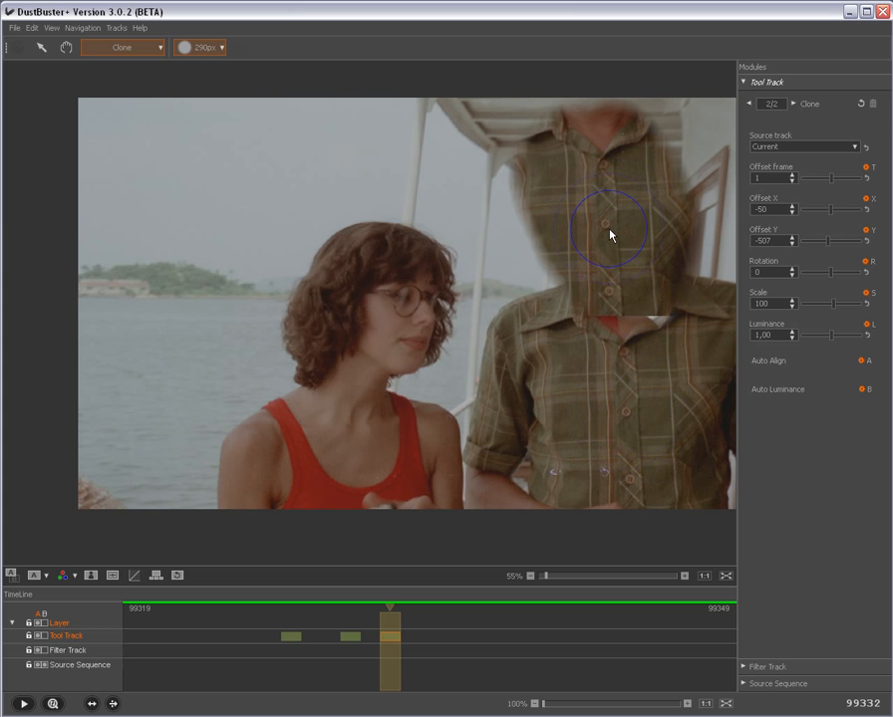
# Step: Shift the clone source back onto the woman's head, with Offset X 522 and Offset Y -227
pyautogui.moveTo(610, 233)
pyautogui.mouseDown()
pyautogui.moveTo(593, 259)
pyautogui.moveTo(542, 245)
pyautogui.moveTo(627, 321)
pyautogui.moveTo(627, 352)
pyautogui.mouseUp()
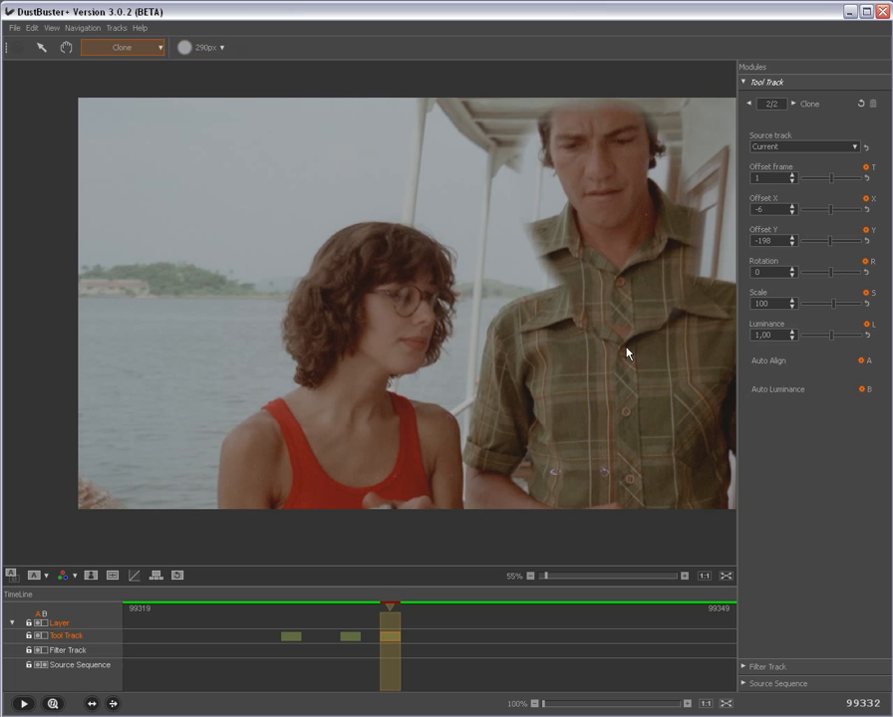
pyautogui.click(407, 311)
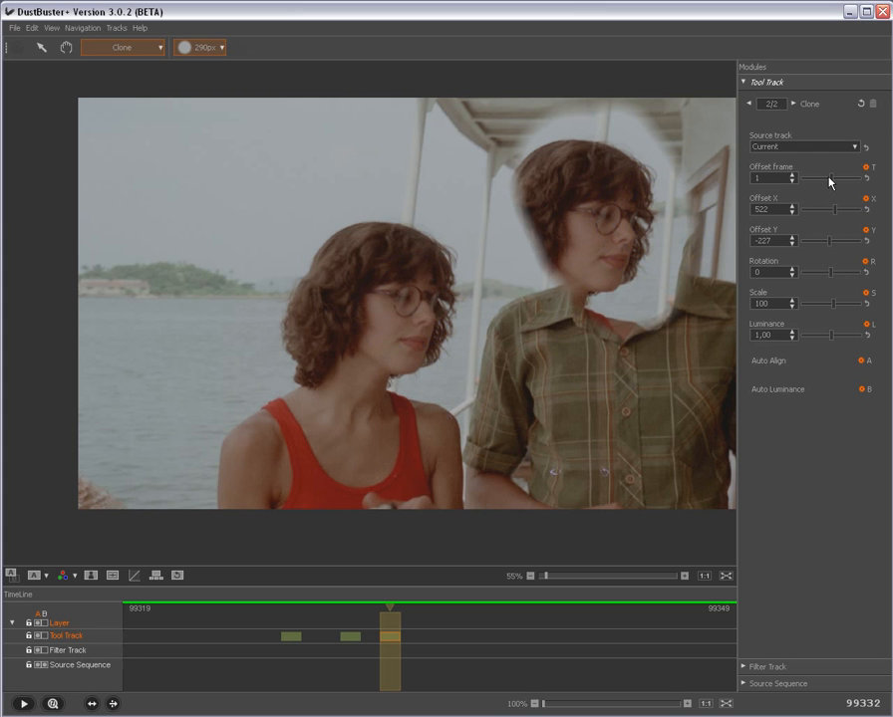
# Step: Try source frame offsets between -2 and 2, settle on Offset frame 2, and raise the clone's Luminance to 1,18
pyautogui.scroll(2, 829, 183)
pyautogui.scroll(-1, 829, 182)
pyautogui.scroll(-5, 829, 183)
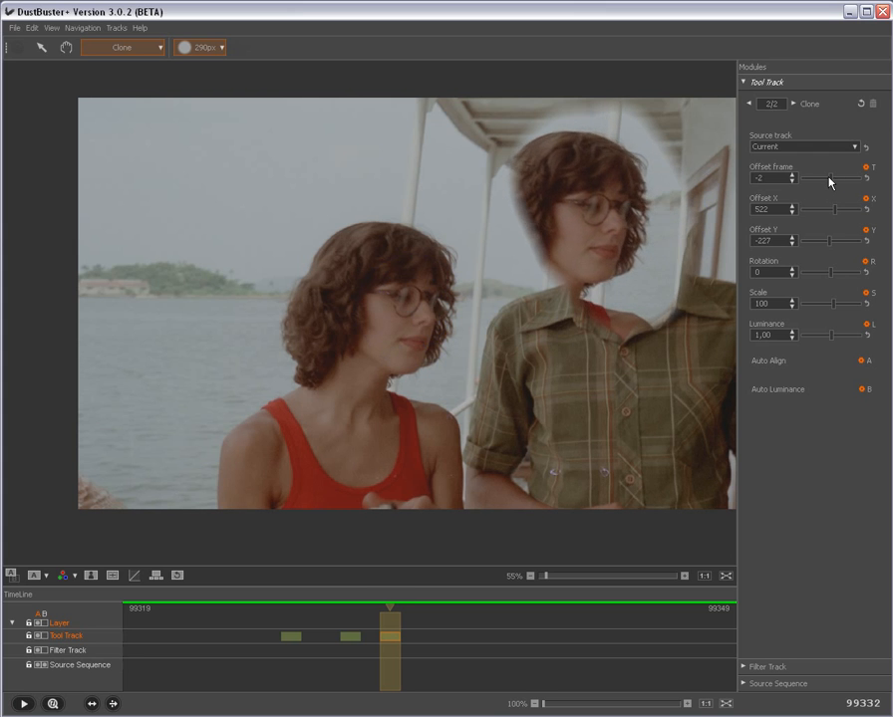
pyautogui.scroll(6, 829, 183)
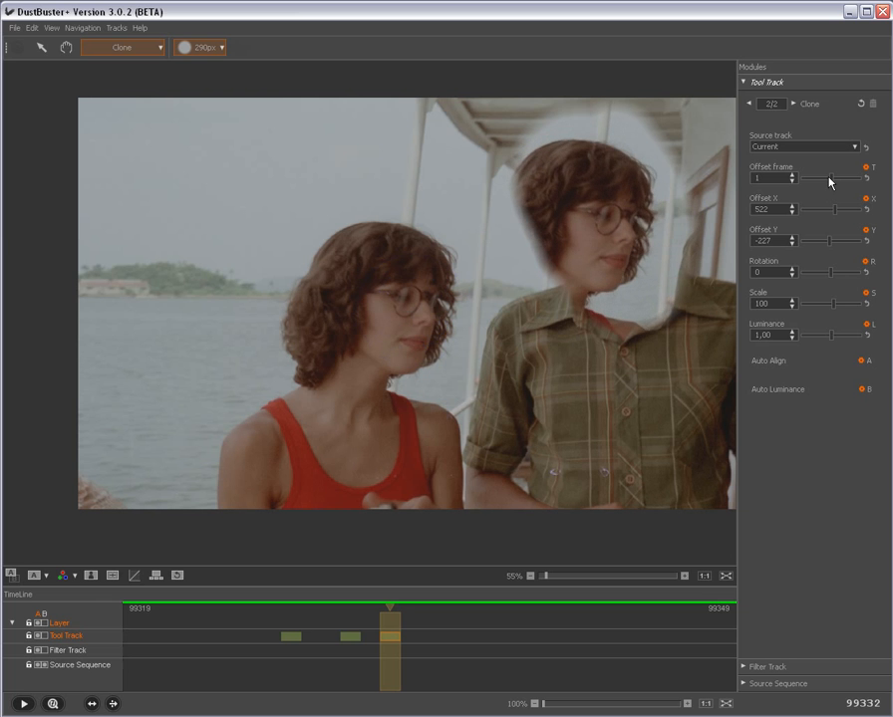
pyautogui.scroll(-2, 829, 183)
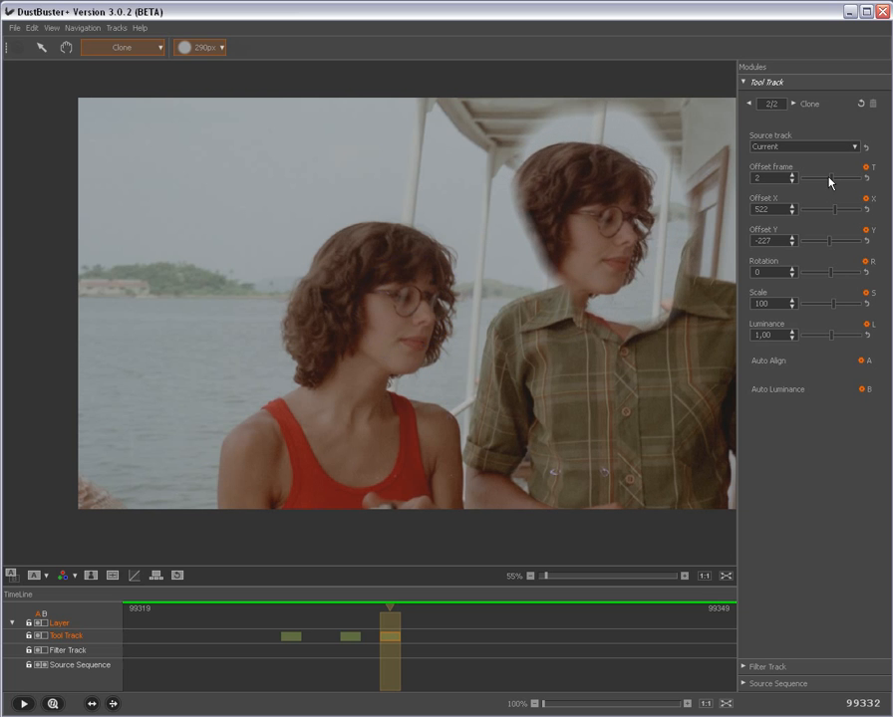
pyautogui.scroll(1, 829, 182)
pyautogui.moveTo(833, 339); pyautogui.dragTo(834, 339)
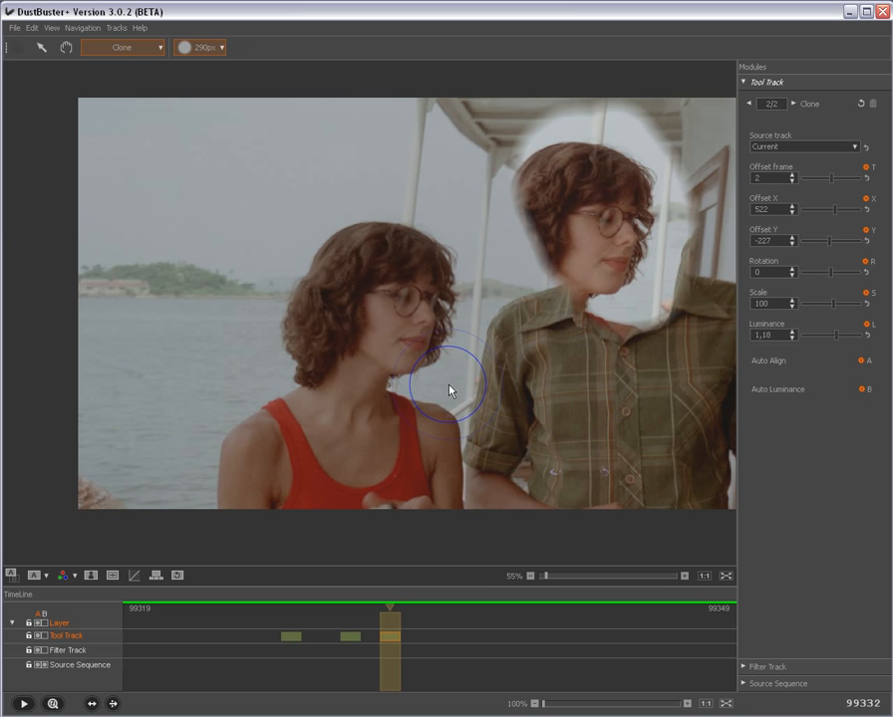
# Step: Paint a 159 px clone stroke across the woman's eyes and source it from the plaid shirt, with Offset X -660 and Offset Y -280
pyautogui.scroll(-6, 443, 335)
pyautogui.scroll(2, 443, 335)
pyautogui.moveTo(443, 310); pyautogui.dragTo(314, 304)
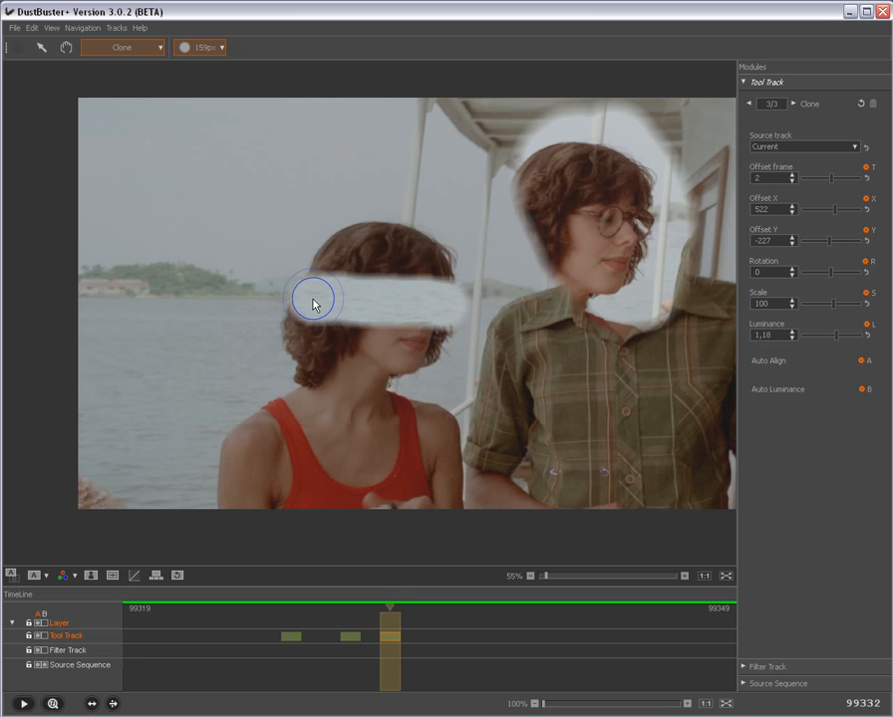
pyautogui.rightClick(629, 410)
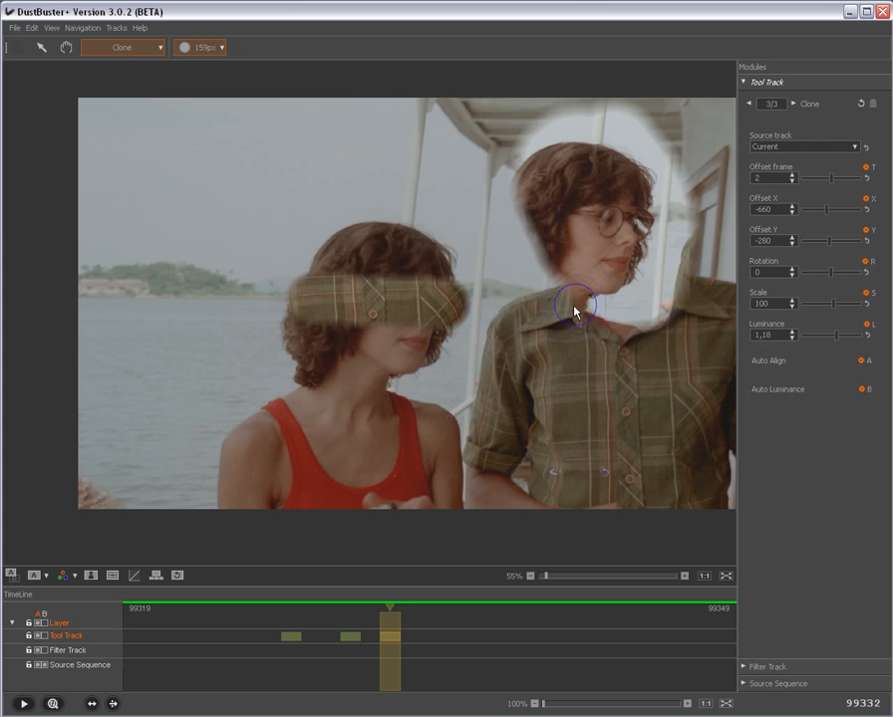
# Step: Paint a clone area from the woman's neck across her shoulders to the man's sleeve, with source Offset X -176 and Offset Y 587
pyautogui.moveTo(357, 383); pyautogui.dragTo(361, 449)
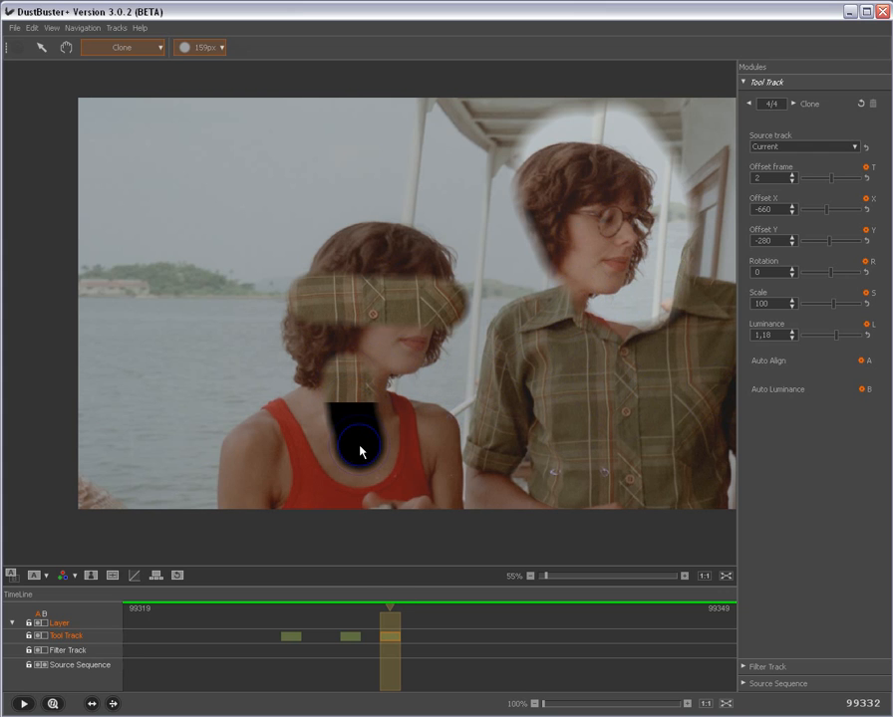
pyautogui.keyDown('alt'); pyautogui.click(419, 189); pyautogui.keyUp('alt')
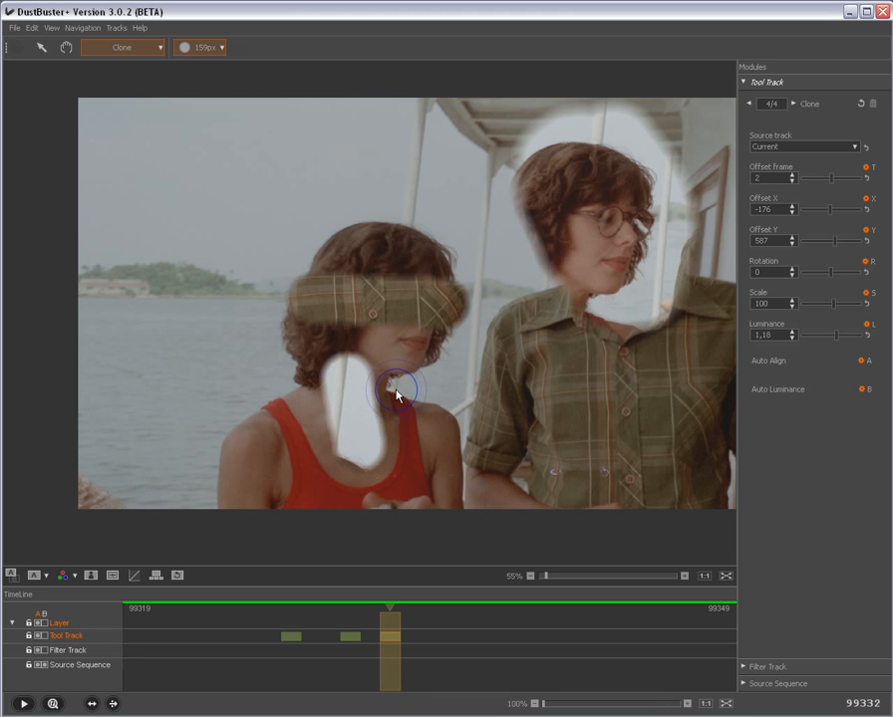
pyautogui.moveTo(397, 393)
pyautogui.mouseDown()
pyautogui.moveTo(351, 376)
pyautogui.moveTo(399, 373)
pyautogui.moveTo(378, 419)
pyautogui.moveTo(417, 397)
pyautogui.moveTo(394, 355)
pyautogui.moveTo(236, 312)
pyautogui.moveTo(243, 360)
pyautogui.moveTo(434, 421)
pyautogui.mouseUp()
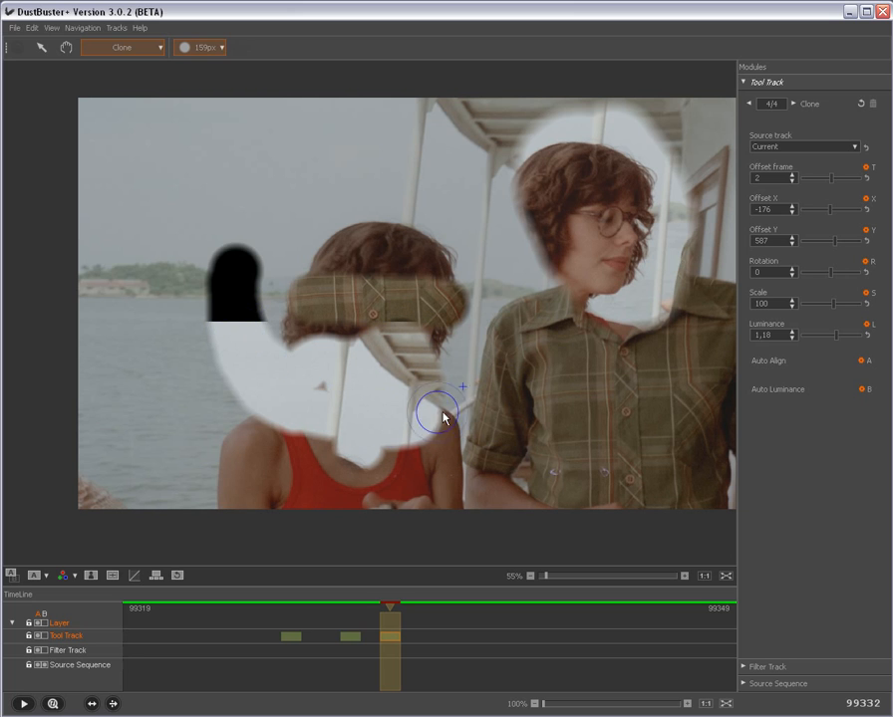
pyautogui.click(495, 392)
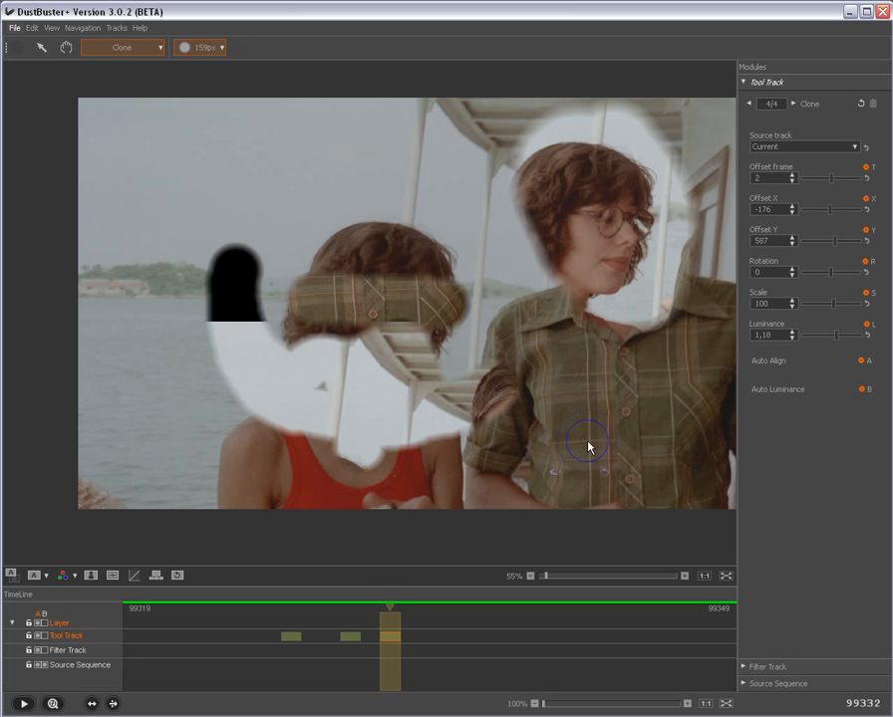
# Step: Extend the clone area across the man's shirt and shift its source to Offset X -174 and Offset Y 286
pyautogui.moveTo(595, 447)
pyautogui.mouseDown()
pyautogui.moveTo(500, 259)
pyautogui.moveTo(451, 237)
pyautogui.moveTo(376, 280)
pyautogui.moveTo(335, 321)
pyautogui.moveTo(343, 344)
pyautogui.moveTo(308, 275)
pyautogui.moveTo(325, 283)
pyautogui.moveTo(425, 279)
pyautogui.moveTo(440, 325)
pyautogui.mouseUp()
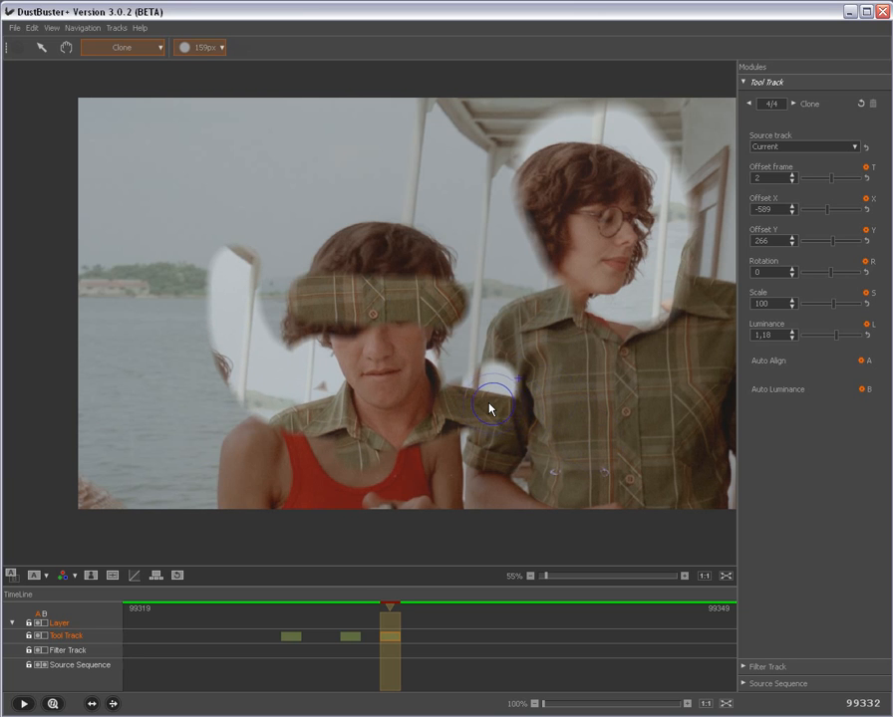
pyautogui.moveTo(489, 408); pyautogui.dragTo(640, 436)
pyautogui.moveTo(418, 422); pyautogui.dragTo(574, 426)
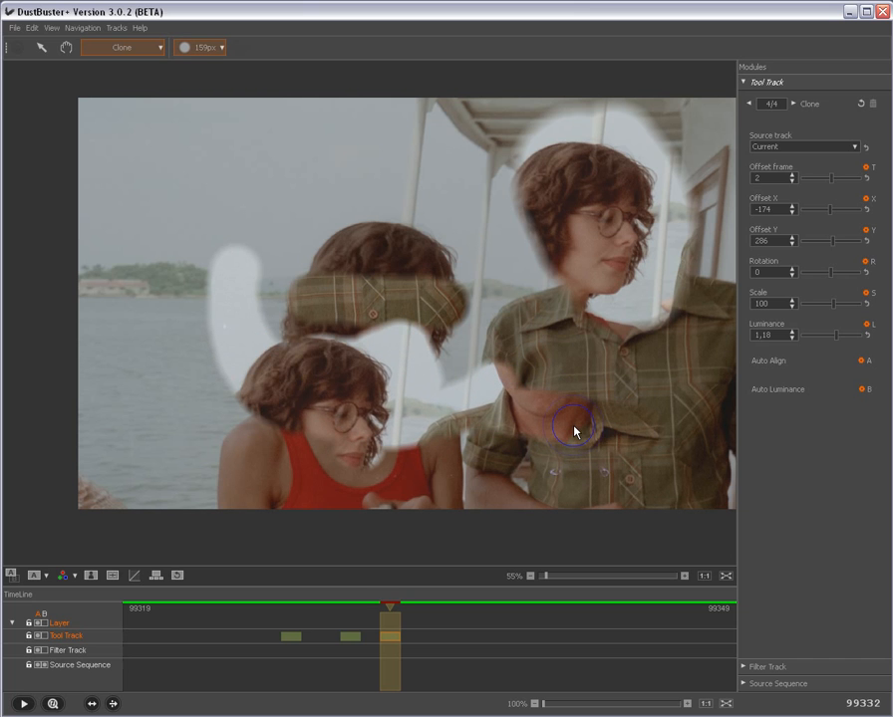